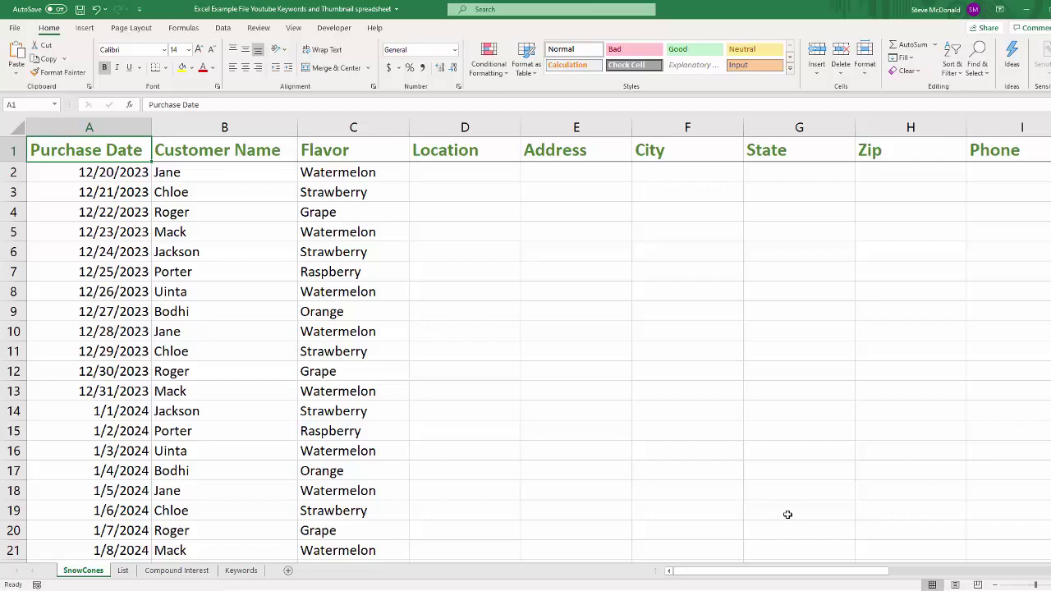
Select row 29, the last data row holding the 1/16/2024 Watermelon order.
{"action": "scroll", "coordinate": [431, 392], "scroll_direction": "down", "scroll_amount": 5}
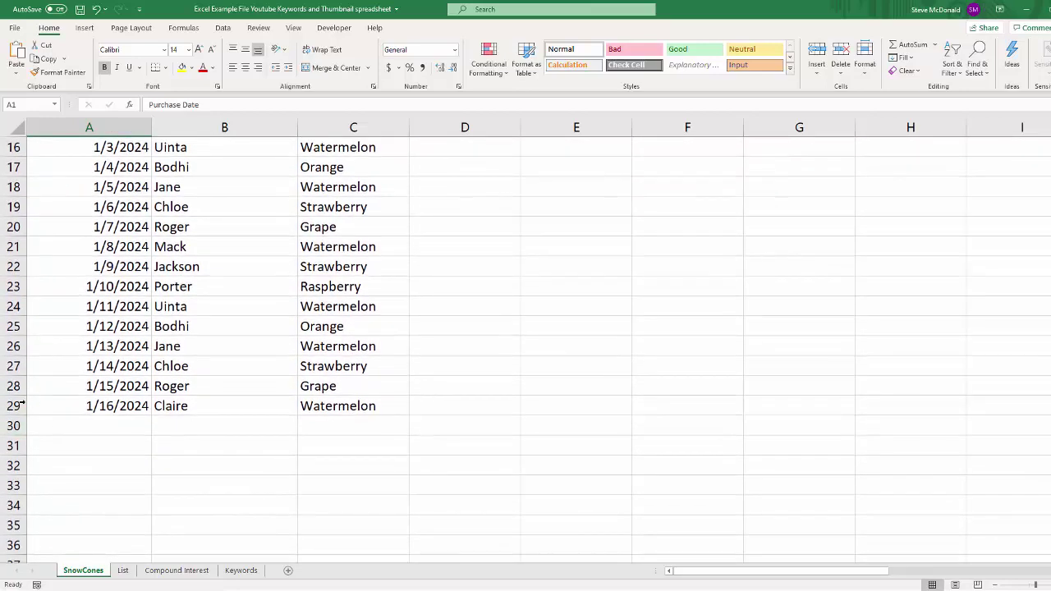
{"action": "left_click", "coordinate": [15, 406]}
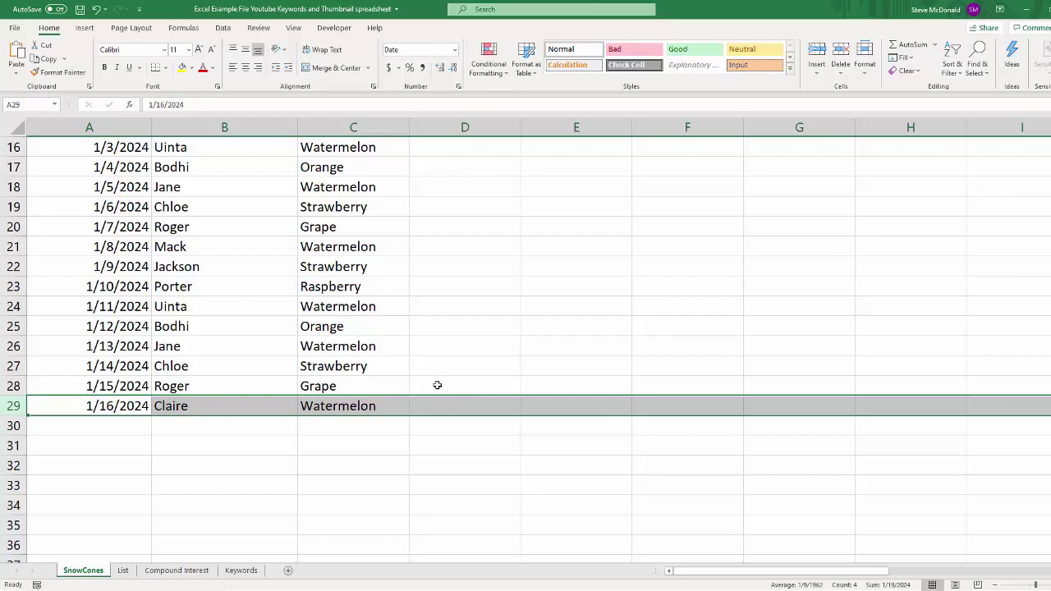
{"action": "scroll", "coordinate": [437, 385], "scroll_direction": "up", "scroll_amount": 5}
{"action": "scroll", "coordinate": [437, 386], "scroll_direction": "down", "scroll_amount": 5}
Jump to the last used cell X114 and check cells A114 to C114 are blank.
{"action": "key", "text": "ctrl+End"}
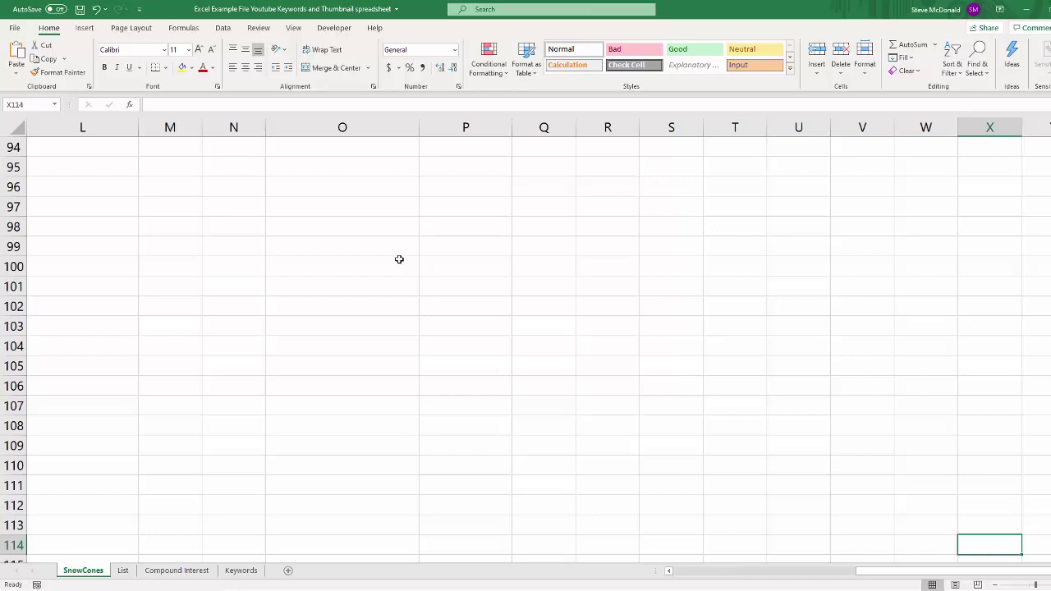
{"action": "left_click_drag", "start_coordinate": [876, 577], "coordinate": [674, 570]}
{"action": "left_click", "coordinate": [96, 544]}
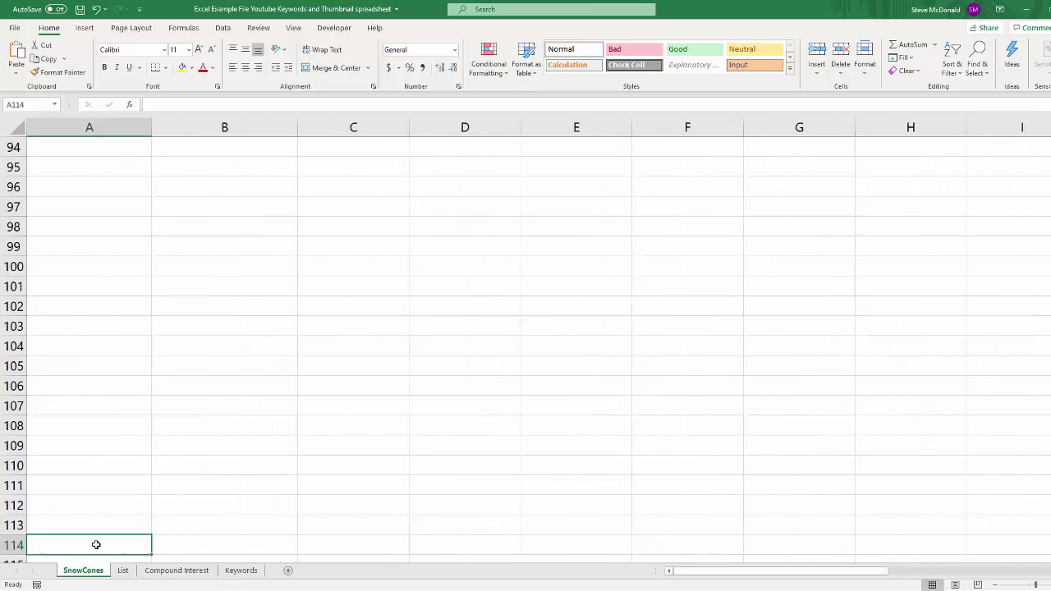
{"action": "key", "text": "Right"}
{"action": "key", "text": "Right"}
{"action": "key", "text": "Right"}
{"action": "key", "text": "Right"}
{"action": "key", "text": "Right"}
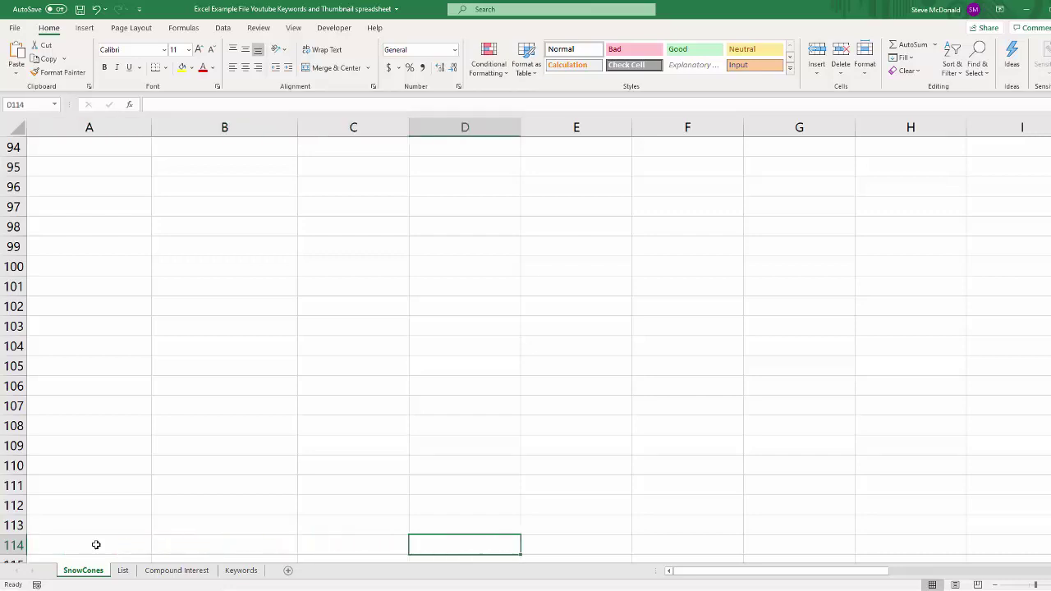
{"action": "key", "text": "Right"}
{"action": "key", "text": "Right"}
{"action": "key", "text": "Left"}
{"action": "key", "text": "Left"}
{"action": "key", "text": "Left"}
{"action": "key", "text": "Left"}
{"action": "key", "text": "Left"}
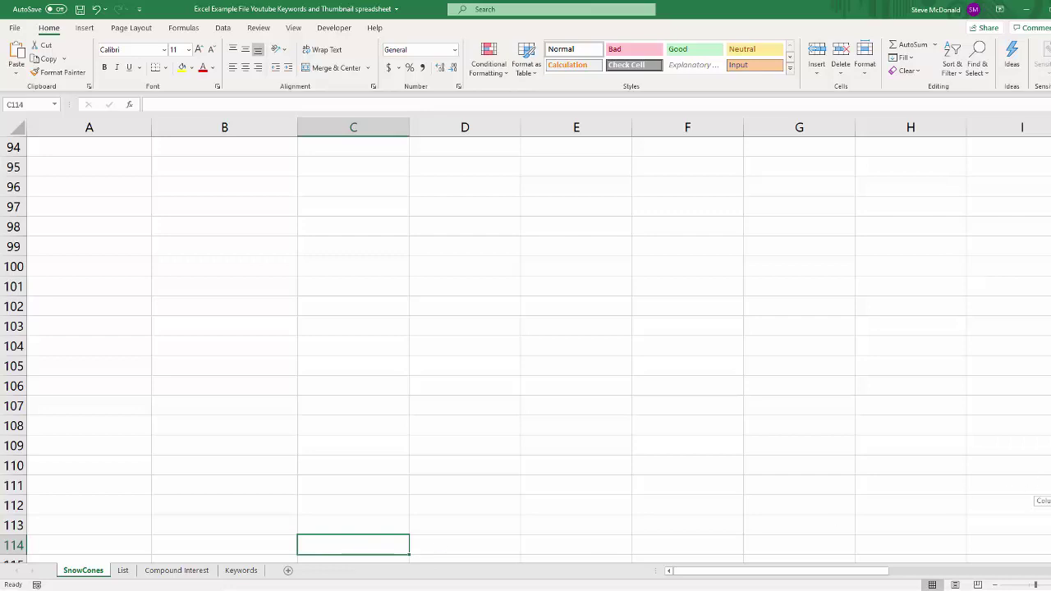
{"action": "left_click_drag", "start_coordinate": [1047, 502], "coordinate": [570, 135]}
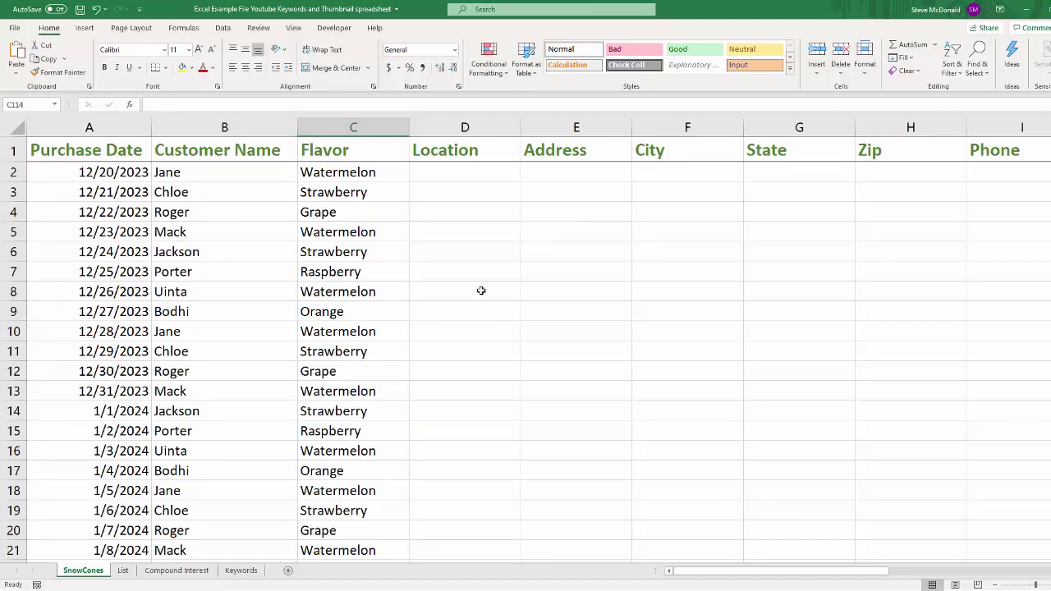
{"action": "scroll", "coordinate": [146, 195], "scroll_direction": "down", "scroll_amount": 1}
{"action": "scroll", "coordinate": [146, 196], "scroll_direction": "down", "scroll_amount": 4}
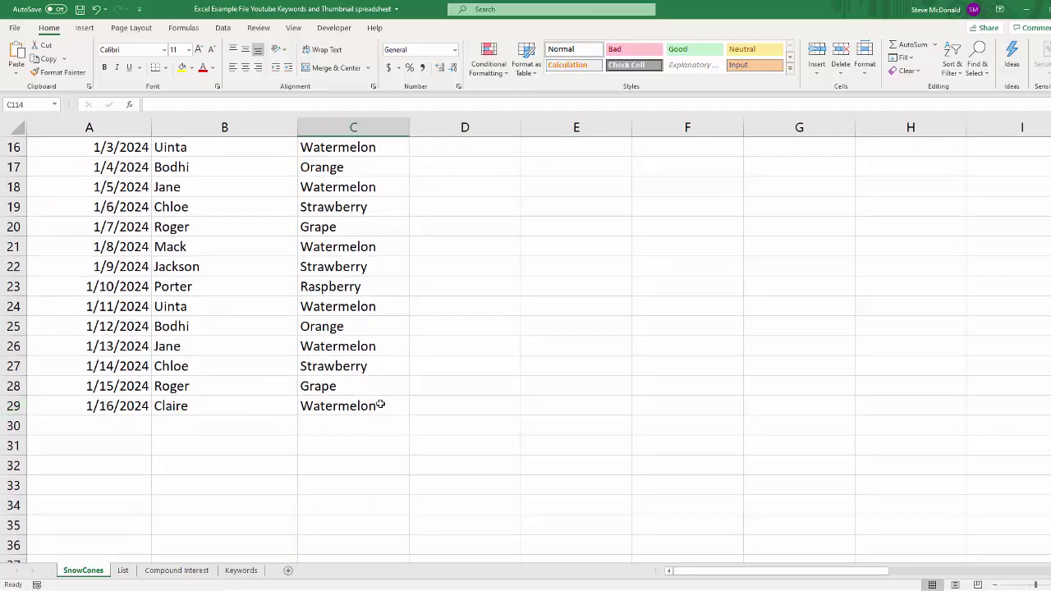
{"action": "scroll", "coordinate": [254, 418], "scroll_direction": "down", "scroll_amount": 20}
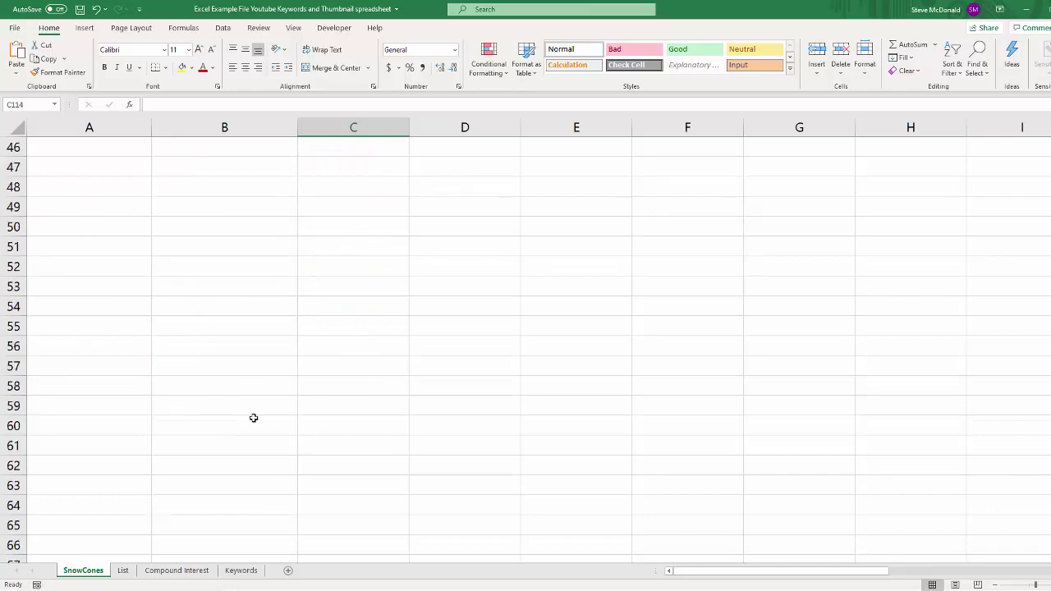
{"action": "scroll", "coordinate": [254, 418], "scroll_direction": "down", "scroll_amount": 6}
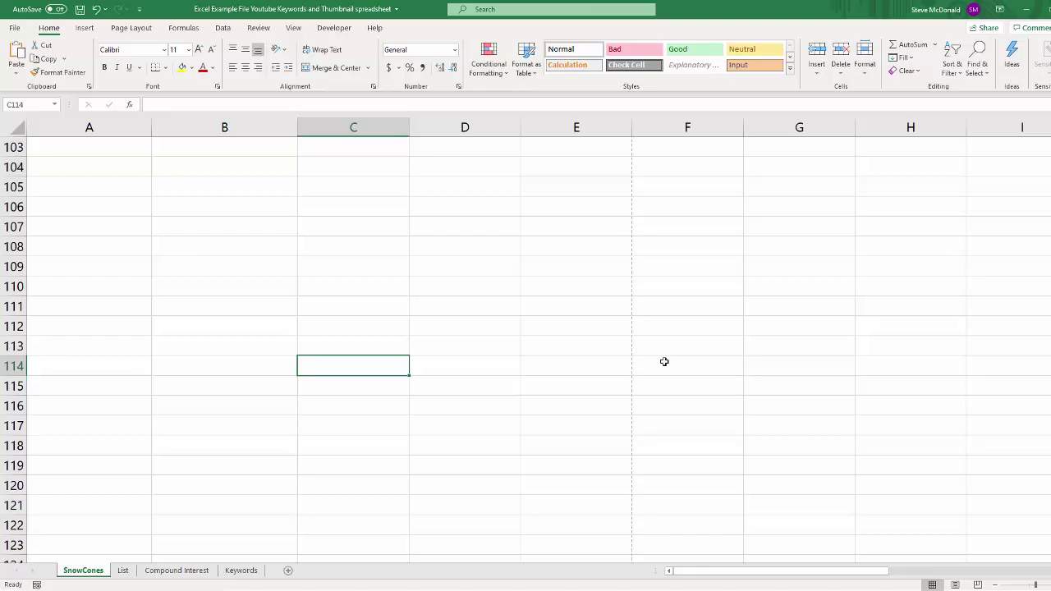
Return to the last record in row 29, then select the whole of empty row 30.
{"action": "key", "text": "ctrl+Up"}
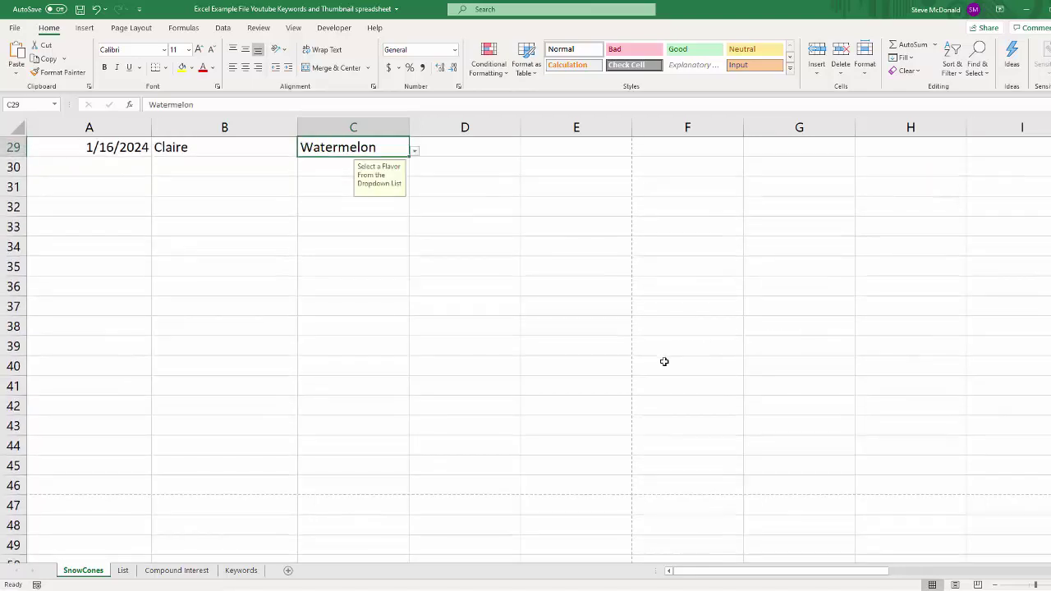
{"action": "key", "text": "ctrl+Left"}
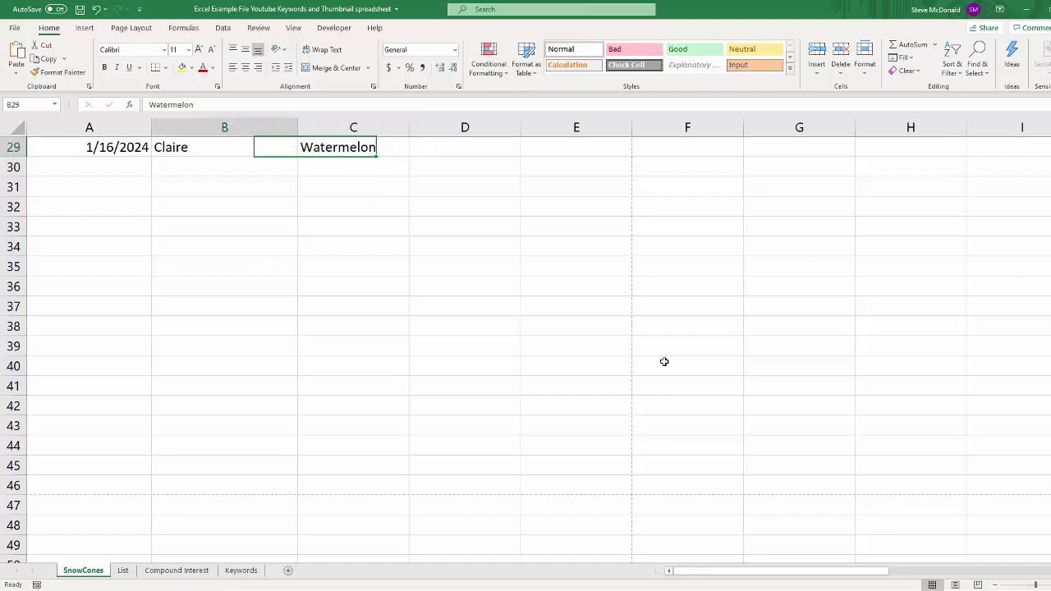
{"action": "key", "text": "Up"}
{"action": "scroll", "coordinate": [665, 361], "scroll_direction": "up", "scroll_amount": 1}
{"action": "key", "text": "Up"}
{"action": "key", "text": "Down"}
{"action": "key", "text": "Down"}
{"action": "key", "text": "Right"}
{"action": "key", "text": "Right"}
{"action": "key", "text": "Right"}
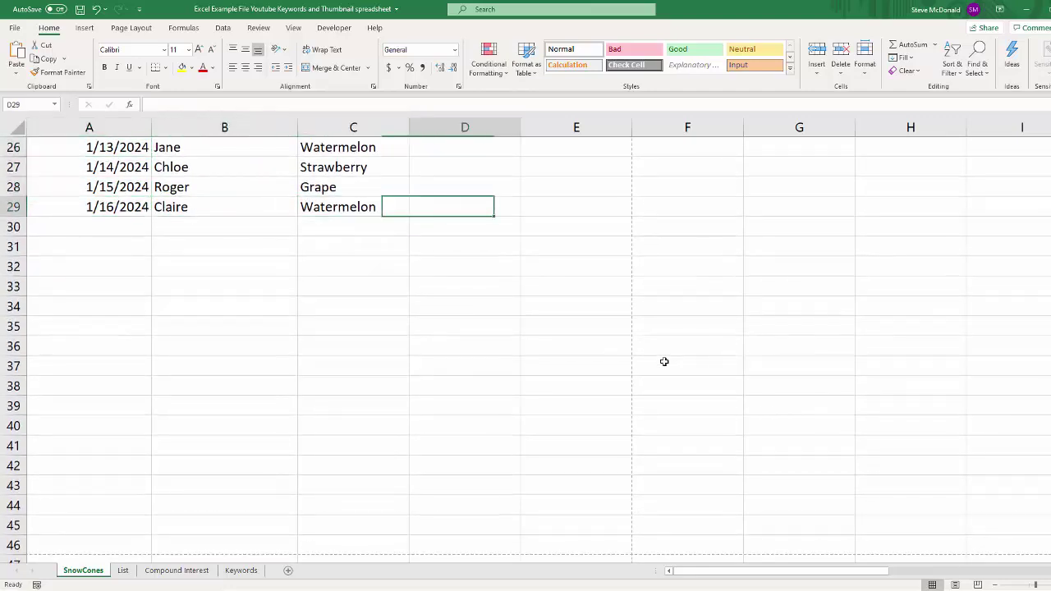
{"action": "key", "text": "Left"}
{"action": "key", "text": "ctrl+Left"}
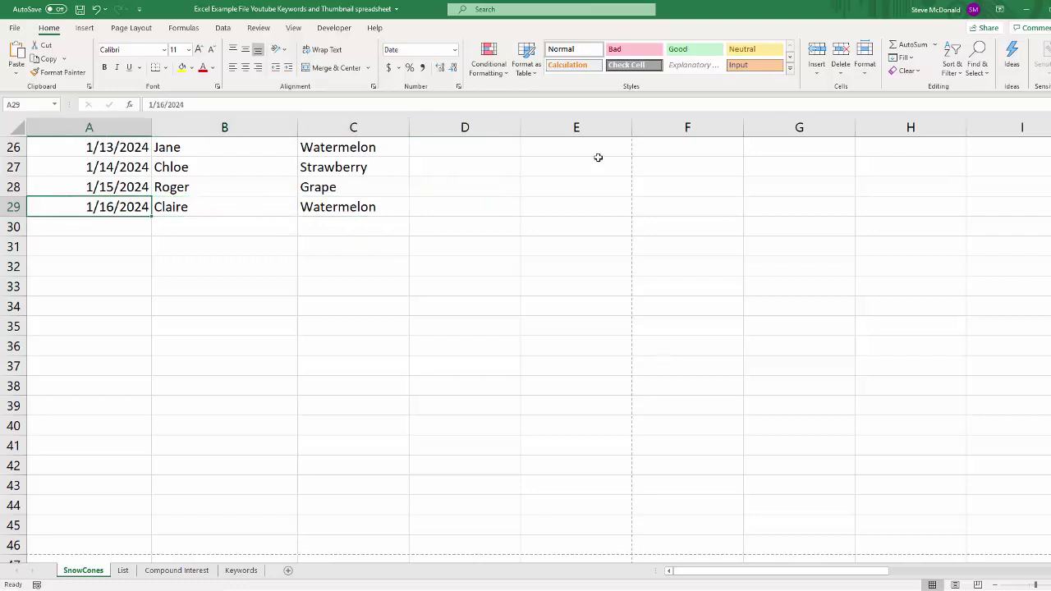
{"action": "key", "text": "Down"}
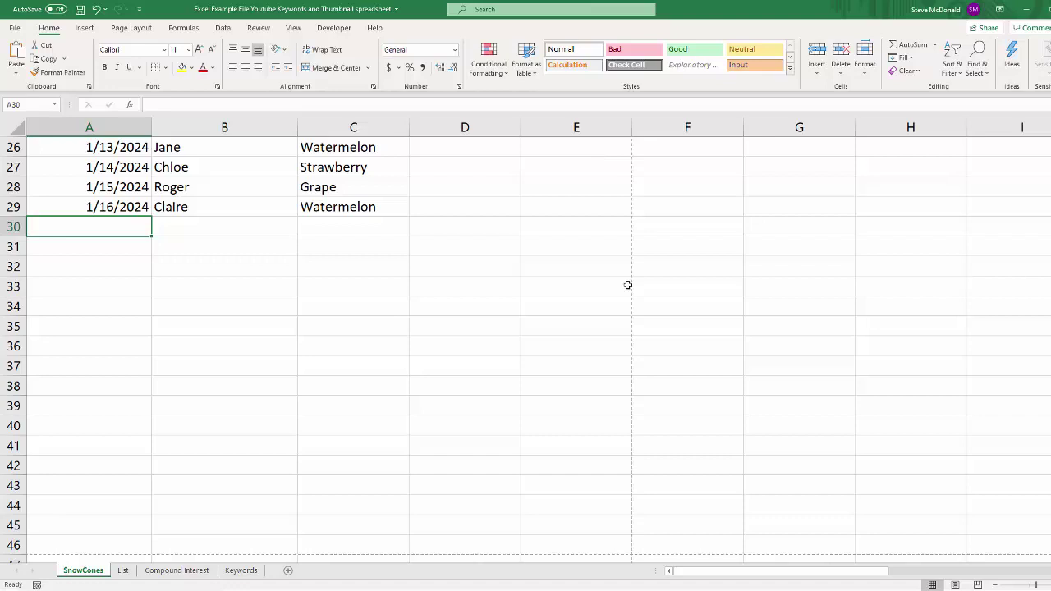
{"action": "key", "text": "shift+space"}
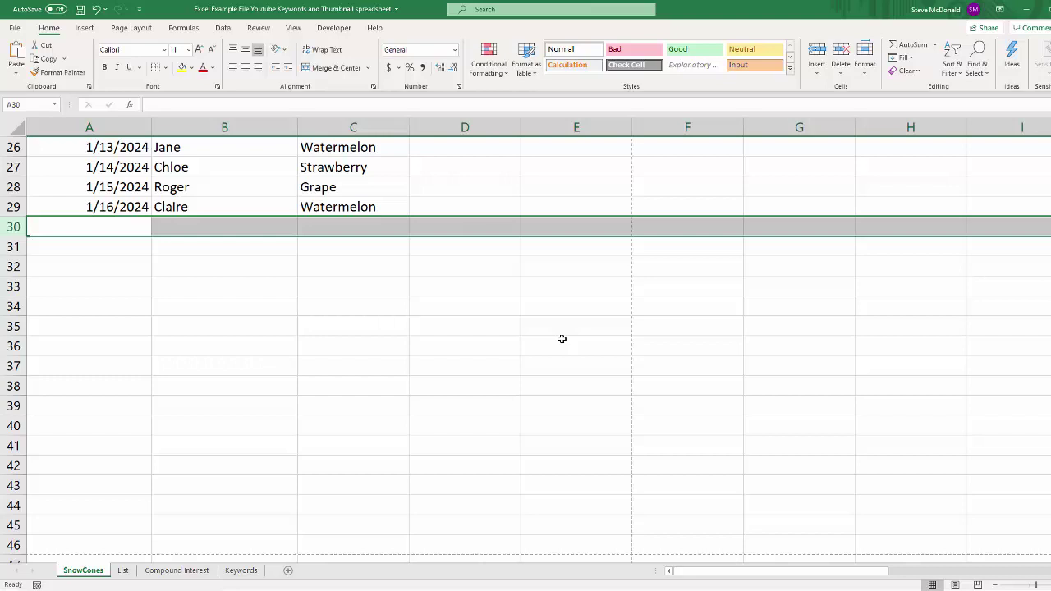
Delete rows 30 through the sheet's last row, then return to cell A1.
{"action": "key", "text": "ctrl+shift+Down"}
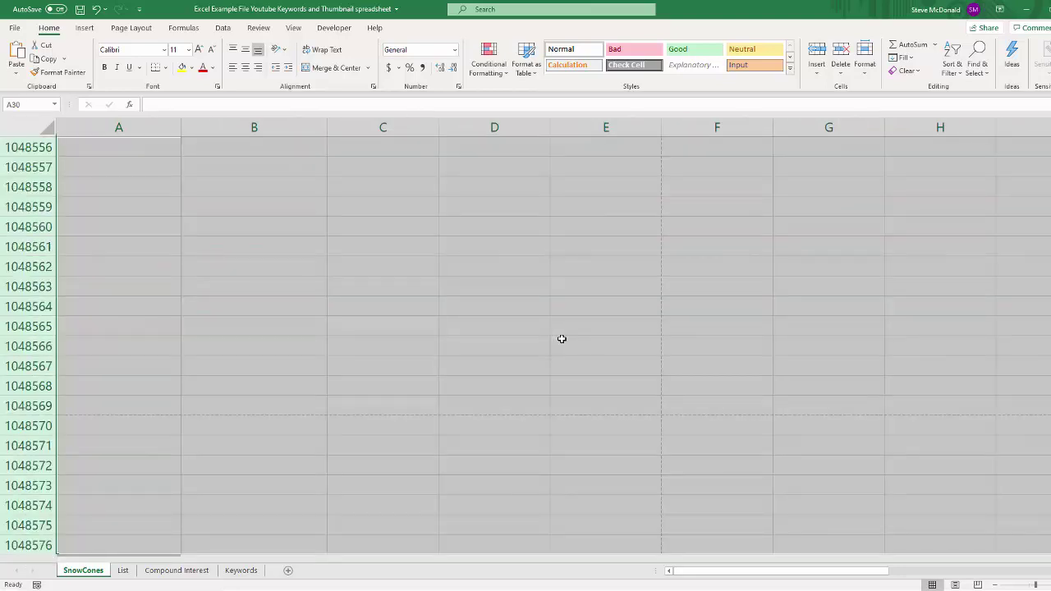
{"action": "right_click", "coordinate": [88, 251]}
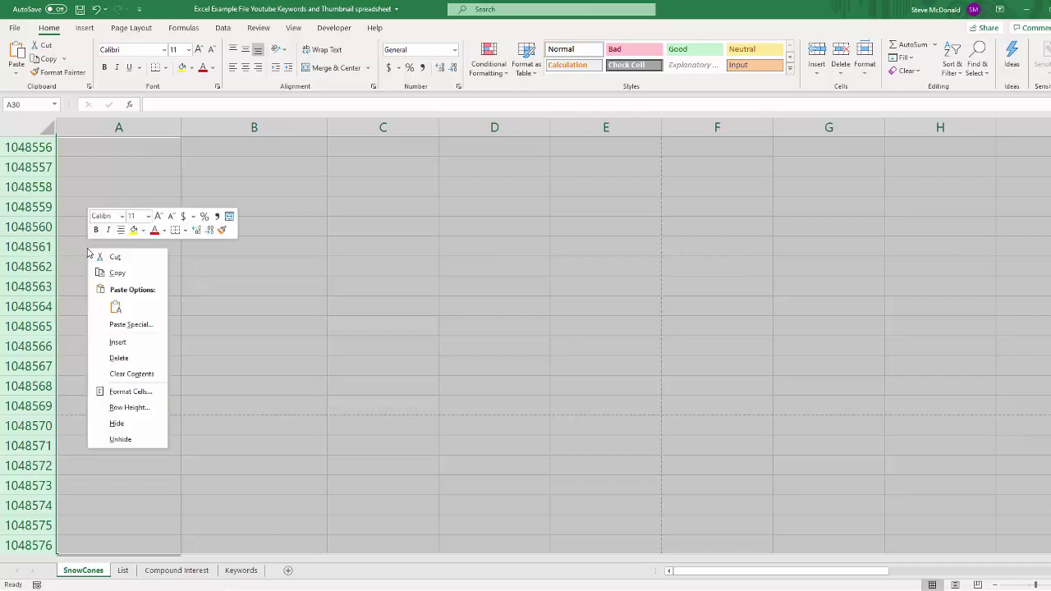
{"action": "left_click", "coordinate": [127, 362]}
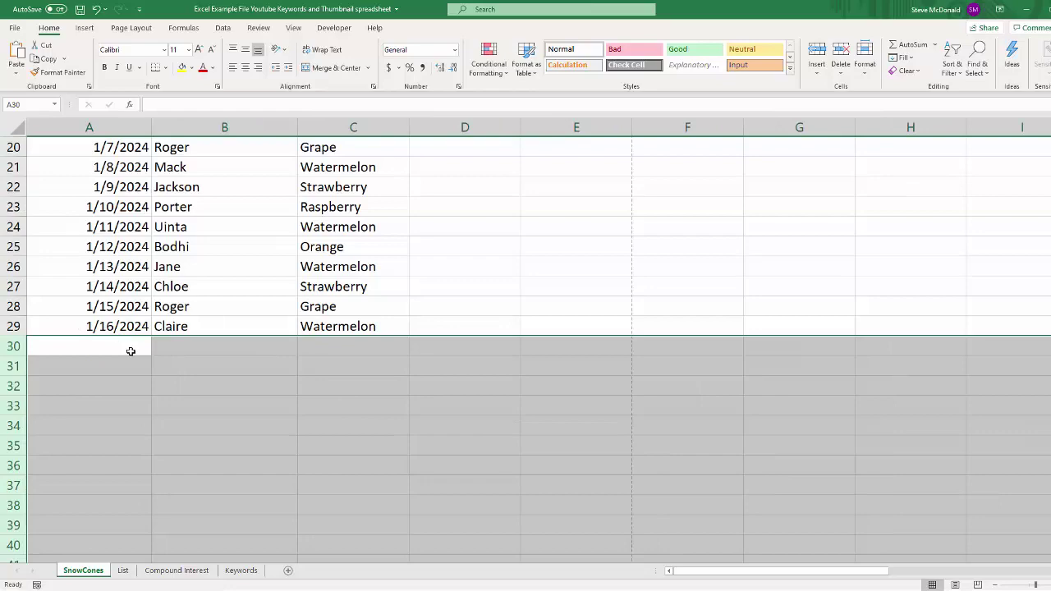
{"action": "key", "text": "ctrl+Home"}
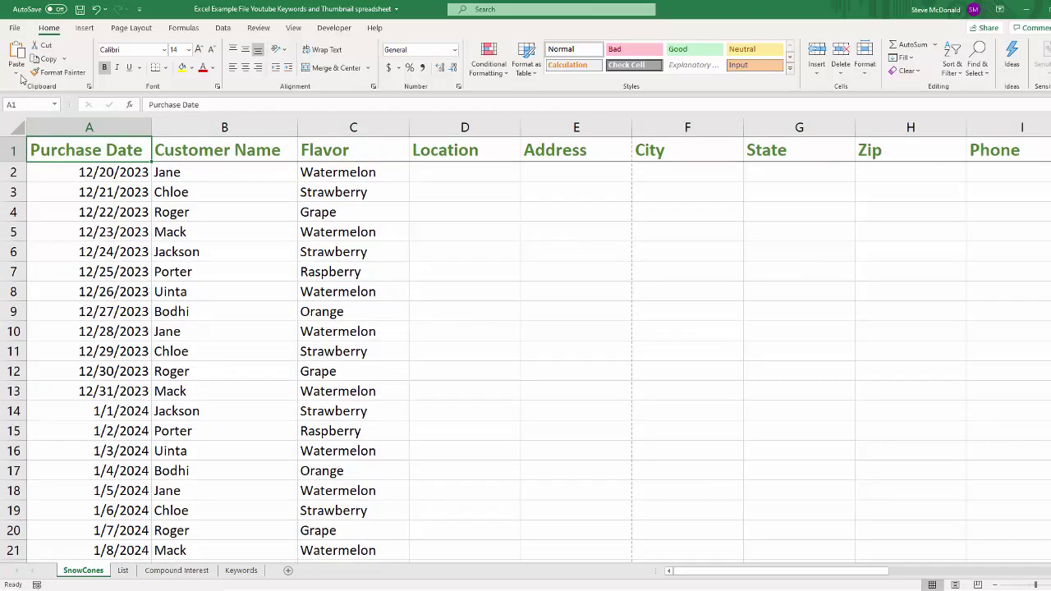
Save the workbook and verify the last used cell is now P29.
{"action": "left_click", "coordinate": [79, 9]}
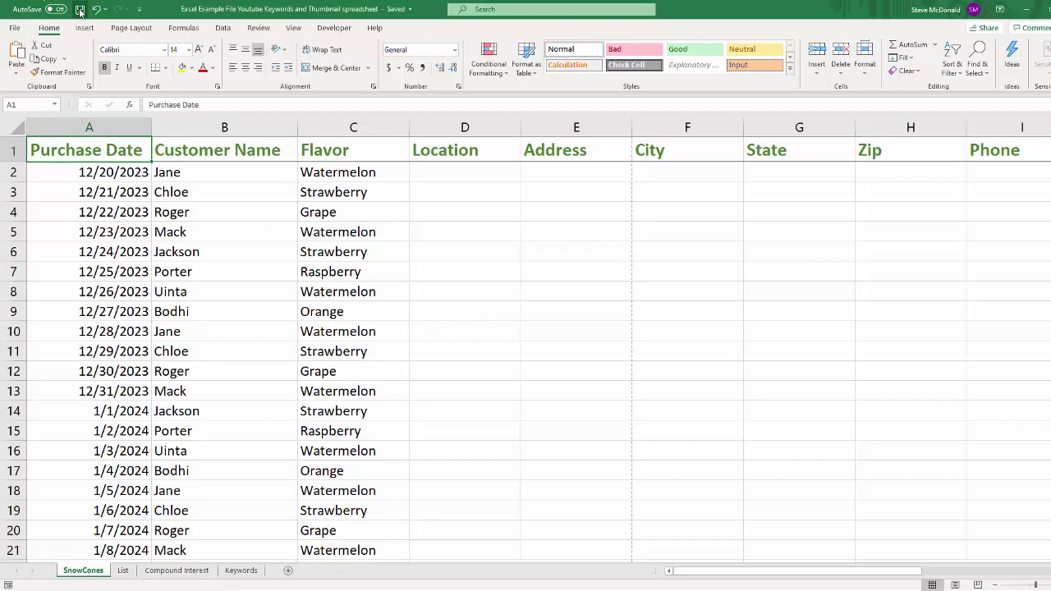
{"action": "scroll", "coordinate": [340, 321], "scroll_direction": "up", "scroll_amount": 1}
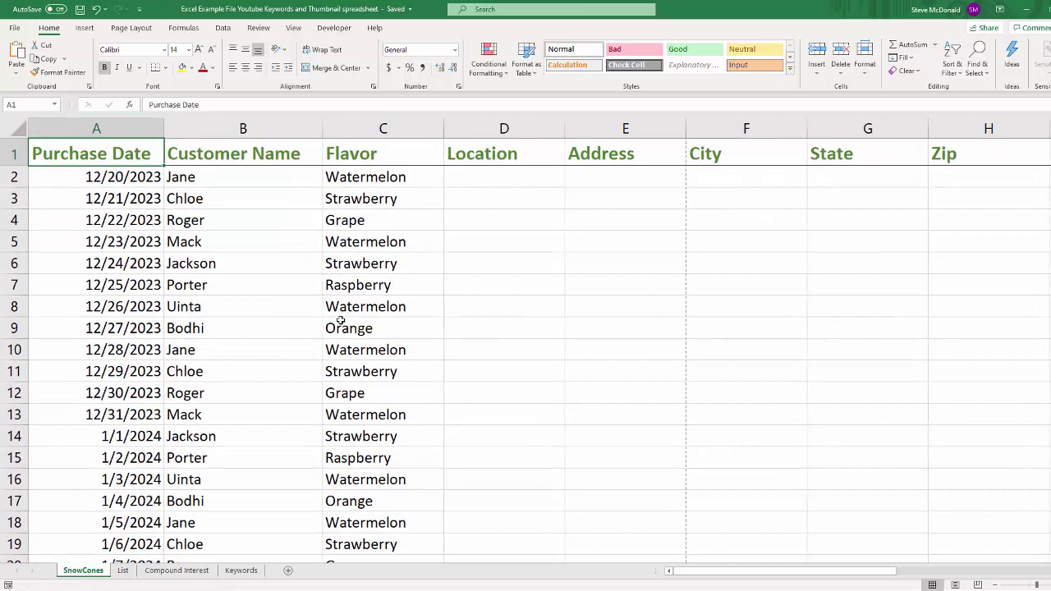
{"action": "key", "text": "ctrl+End"}
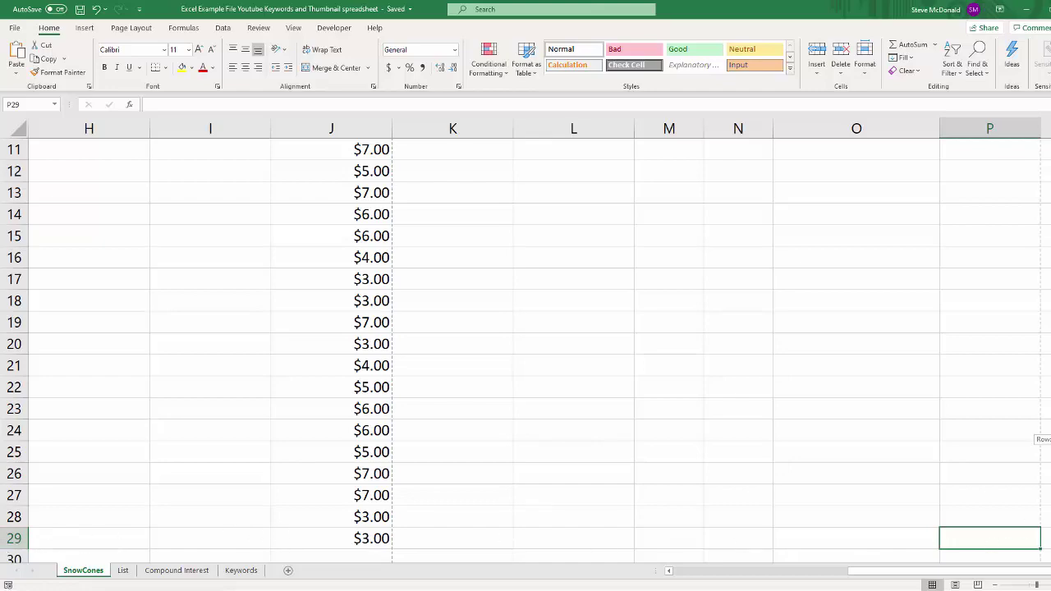
{"action": "scroll", "coordinate": [933, 251], "scroll_direction": "up", "scroll_amount": 4}
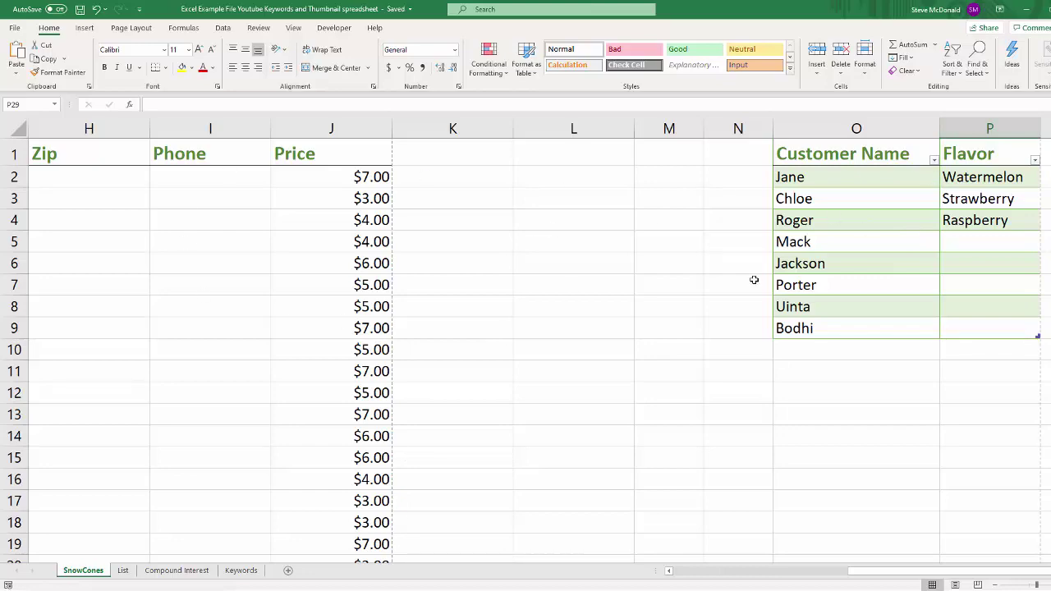
{"action": "scroll", "coordinate": [526, 351], "scroll_direction": "down", "scroll_amount": 3}
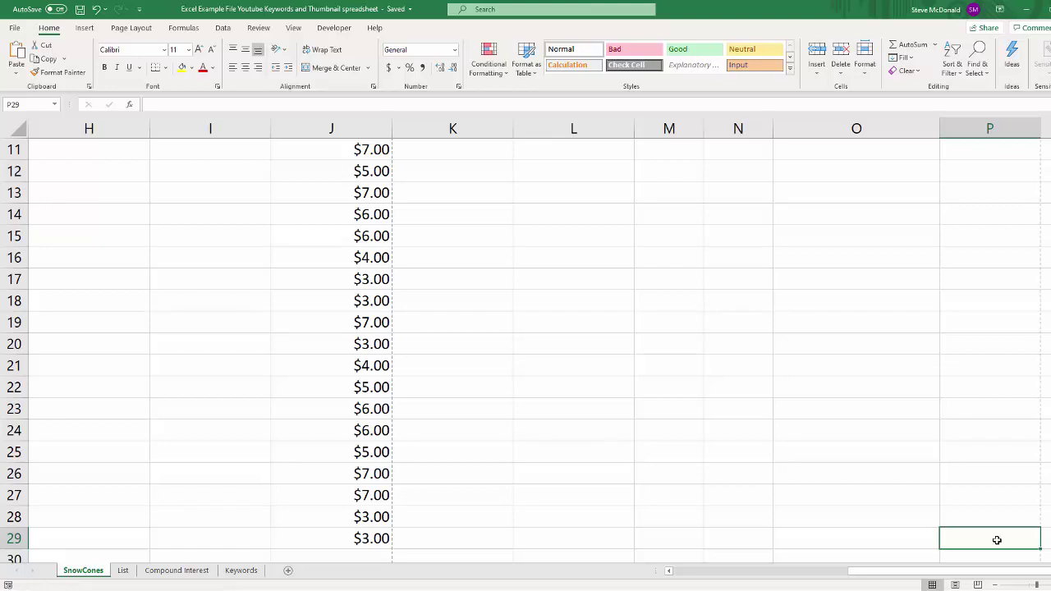
{"action": "key", "text": "ctrl+Left"}
{"action": "key", "text": "ctrl+Left"}
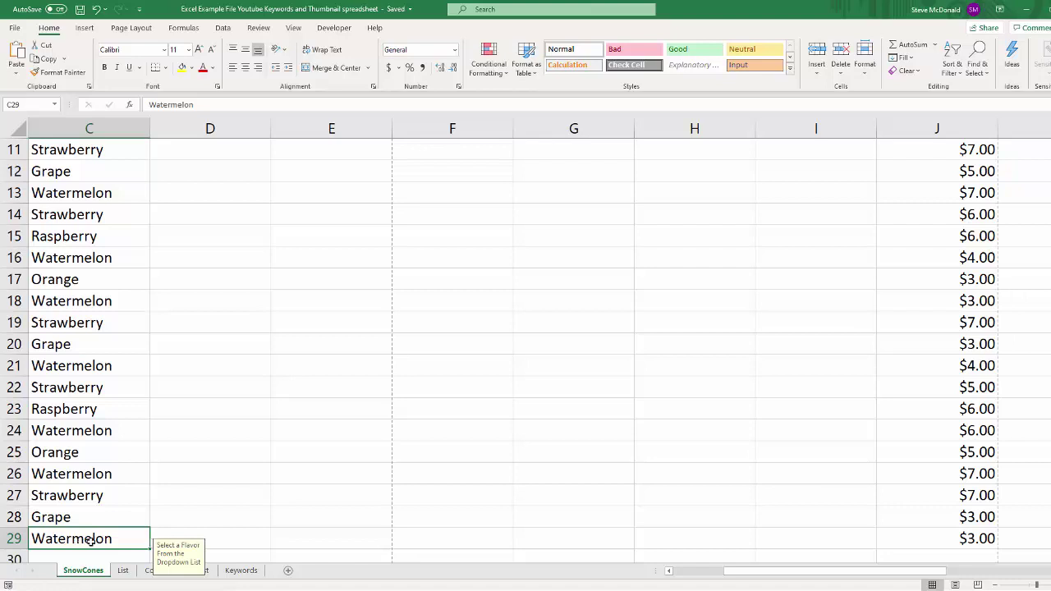
{"action": "scroll", "coordinate": [83, 487], "scroll_direction": "down", "scroll_amount": 1}
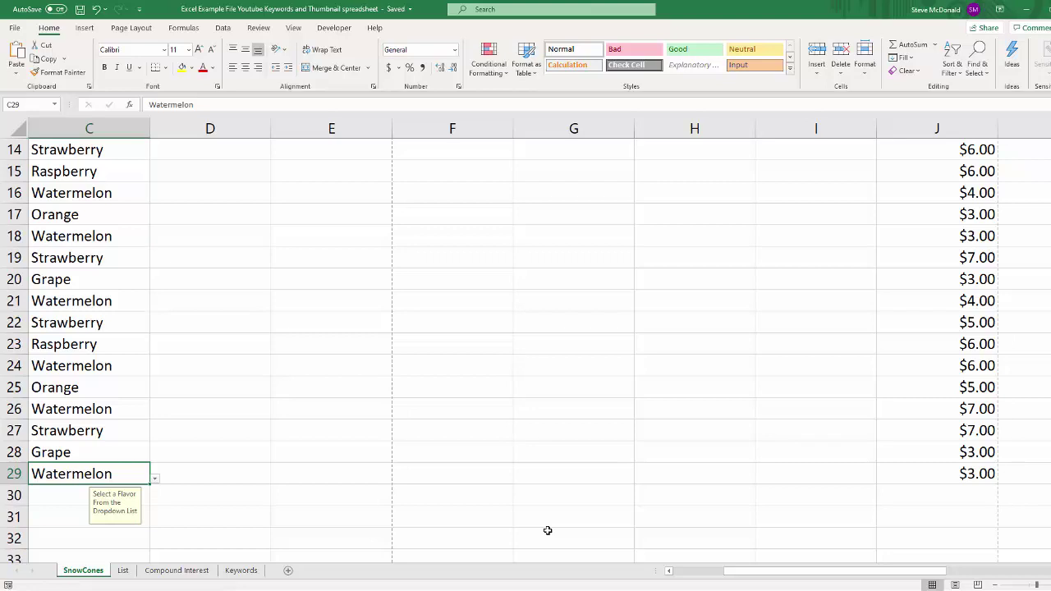
{"action": "key", "text": "ctrl+Home"}
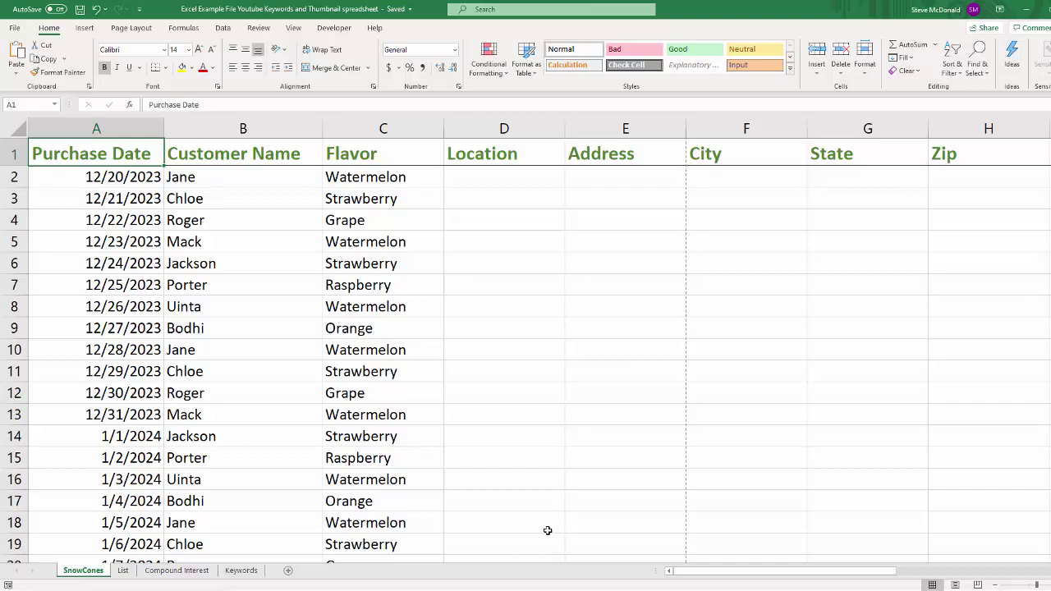
{"action": "key", "text": "ctrl+End"}
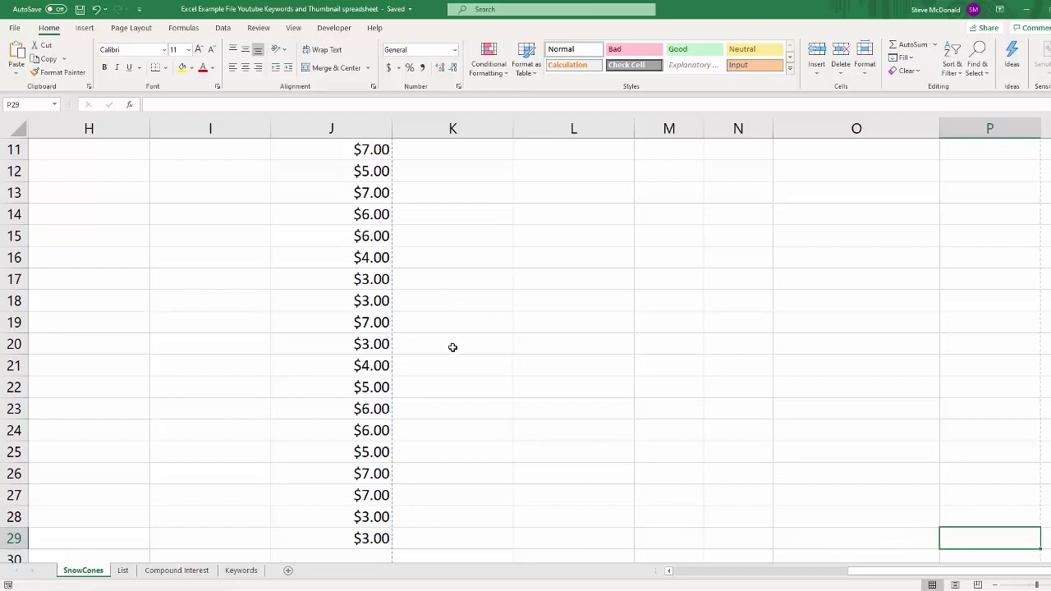
{"action": "scroll", "coordinate": [452, 347], "scroll_direction": "down", "scroll_amount": 10}
{"action": "scroll", "coordinate": [453, 347], "scroll_direction": "up", "scroll_amount": 2}
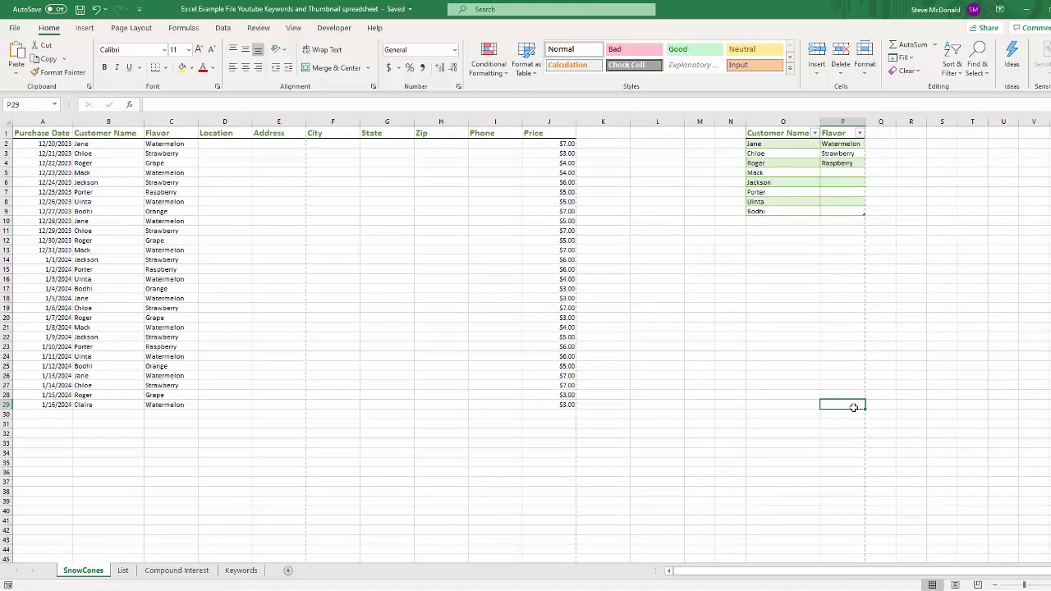
{"action": "key", "text": "ctrl+Home"}
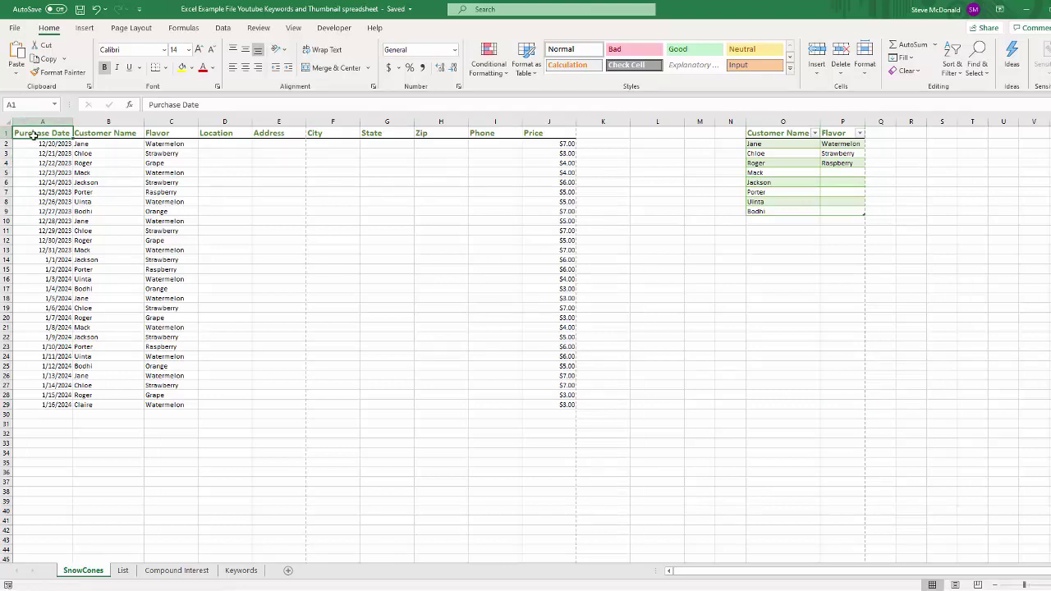
{"action": "key", "text": "ctrl+End"}
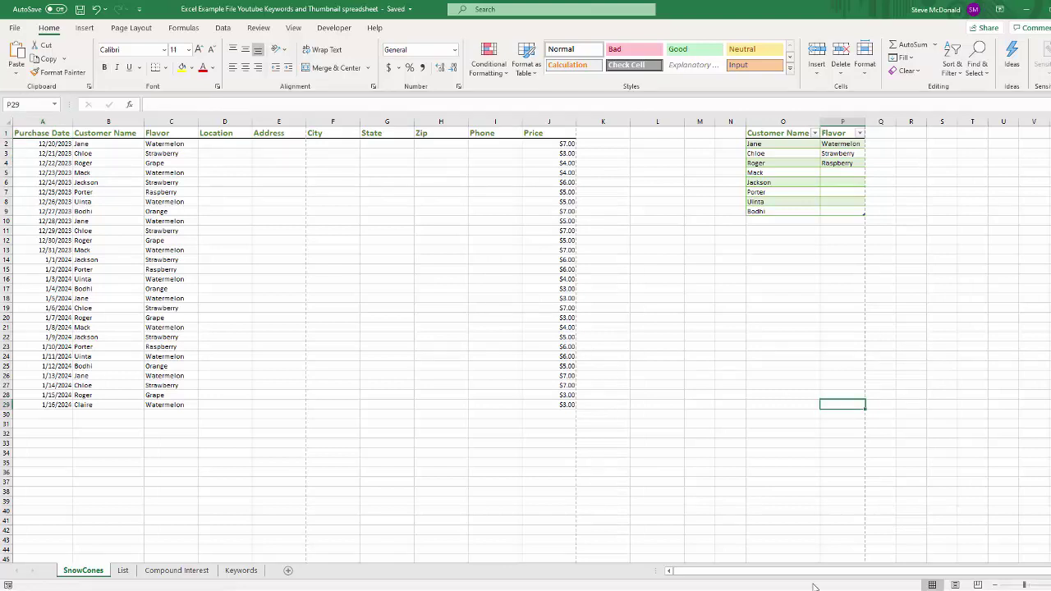